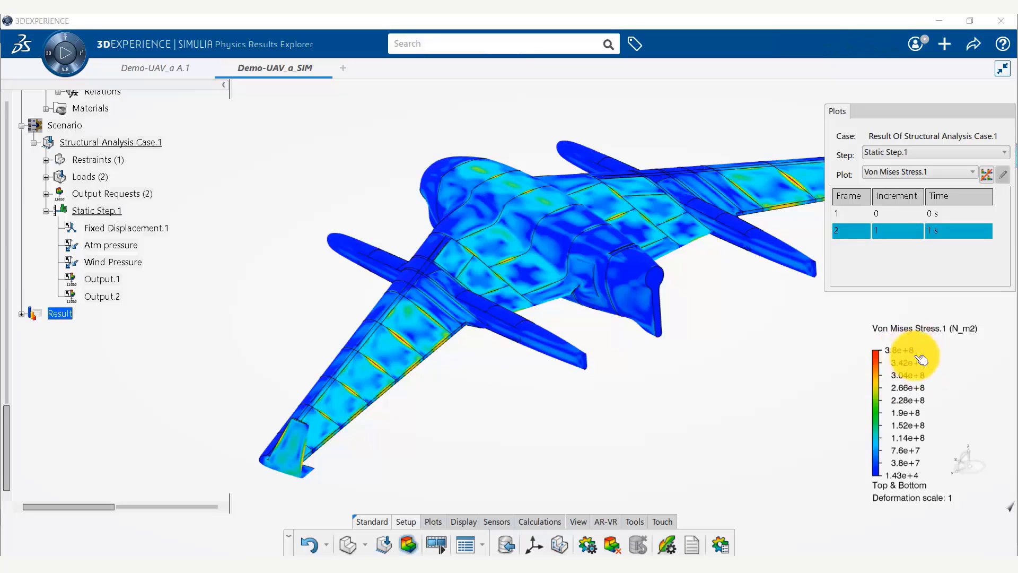
Step: Display the Displacement.1 field plot on the UAV, peaking at 9.33 mm near the wingtip
{"action": "left_click", "coordinate": [22, 313]}
{"action": "left_click", "coordinate": [33, 331]}
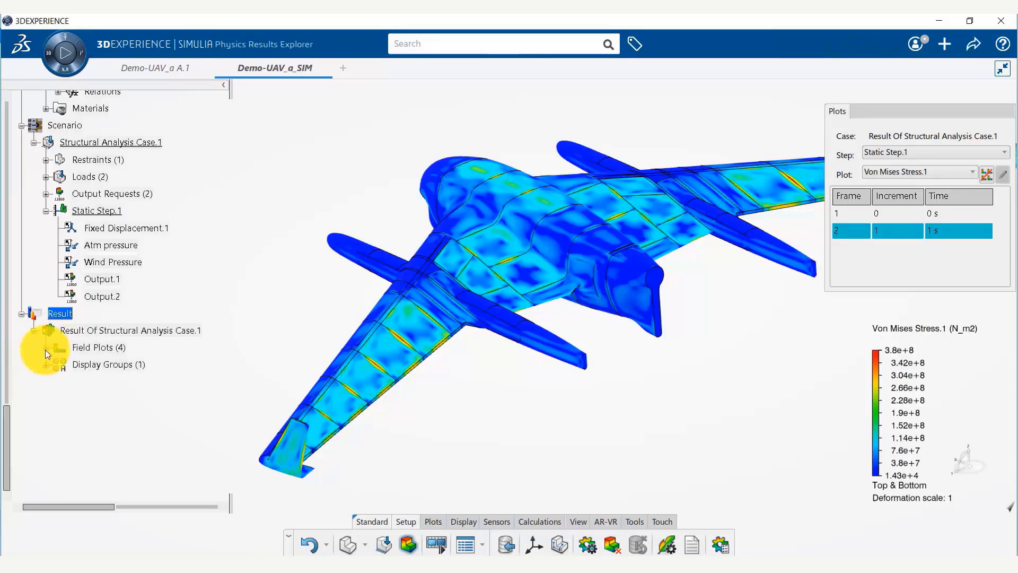
{"action": "left_click", "coordinate": [46, 348]}
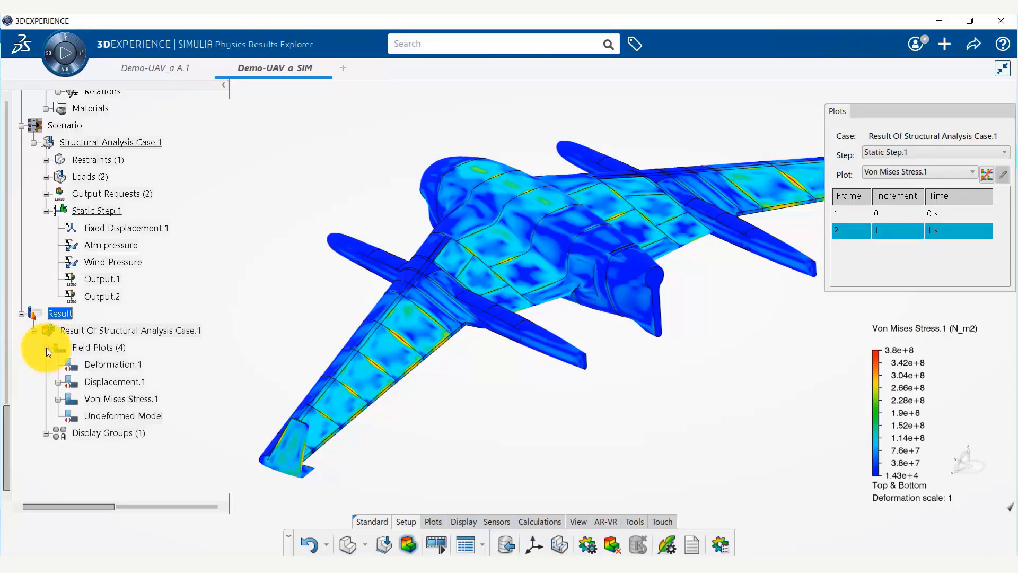
{"action": "double_click", "coordinate": [122, 381]}
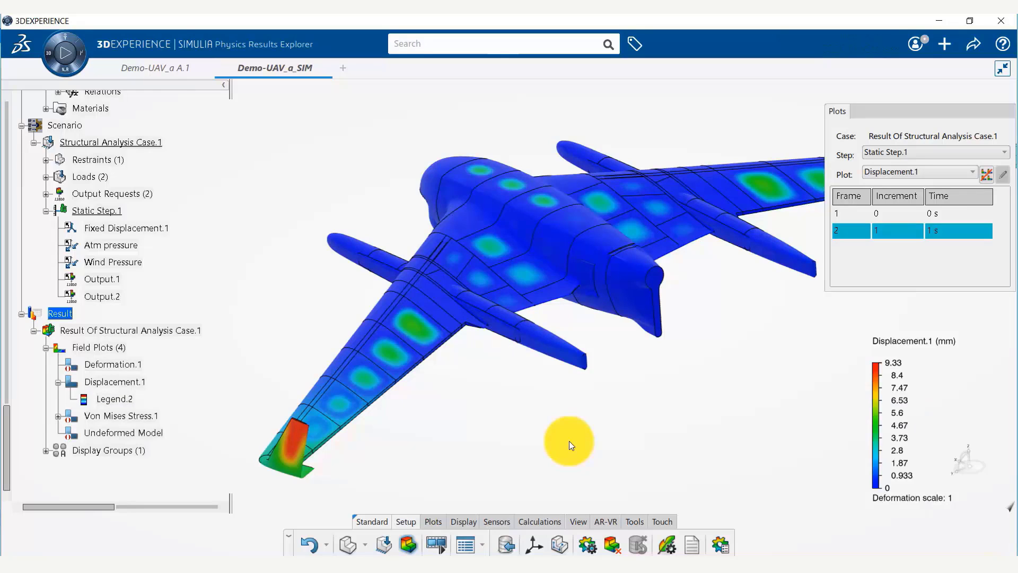
Step: Create a new contour plot of LE logarithmic strain, maximum in-plane principal, on the UAV
{"action": "left_click", "coordinate": [433, 521]}
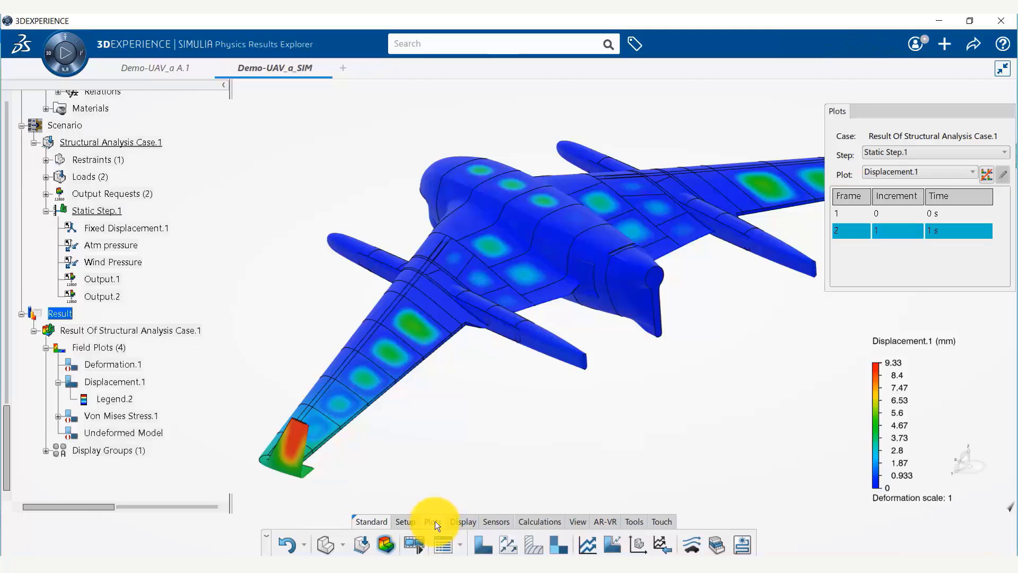
{"action": "left_click", "coordinate": [486, 546]}
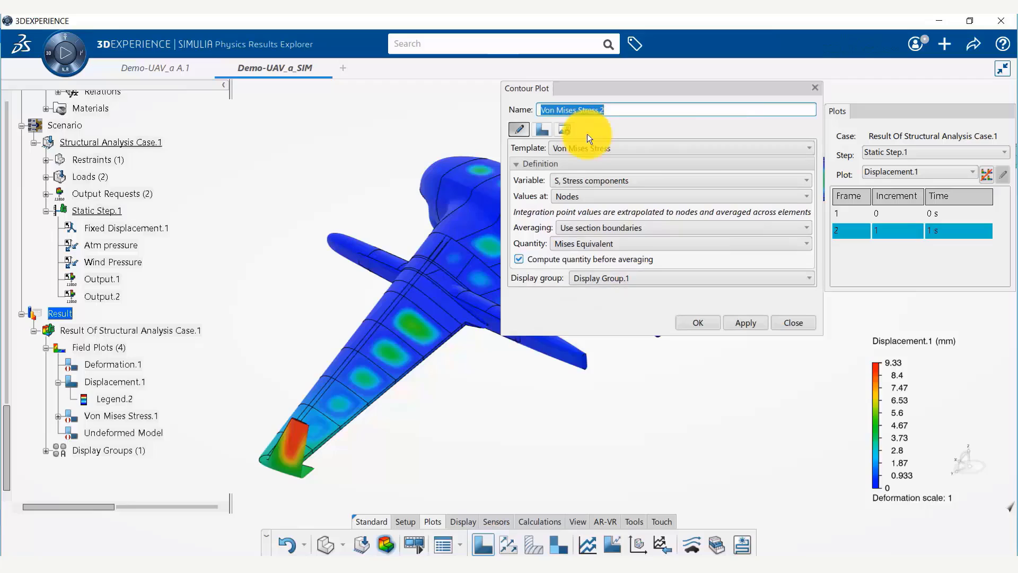
{"action": "left_click", "coordinate": [591, 175]}
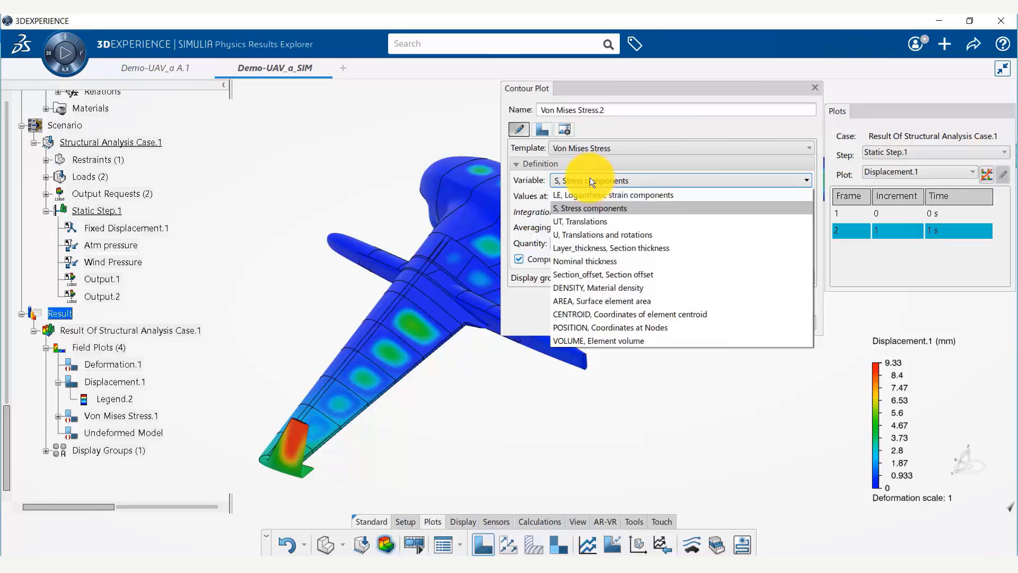
{"action": "left_click", "coordinate": [649, 199]}
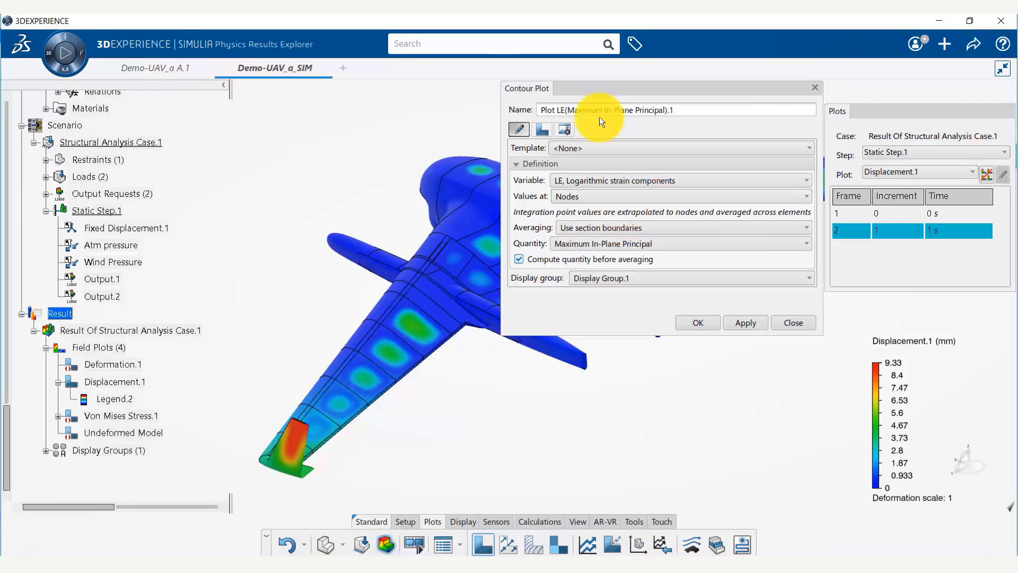
{"action": "triple_click", "coordinate": [542, 110]}
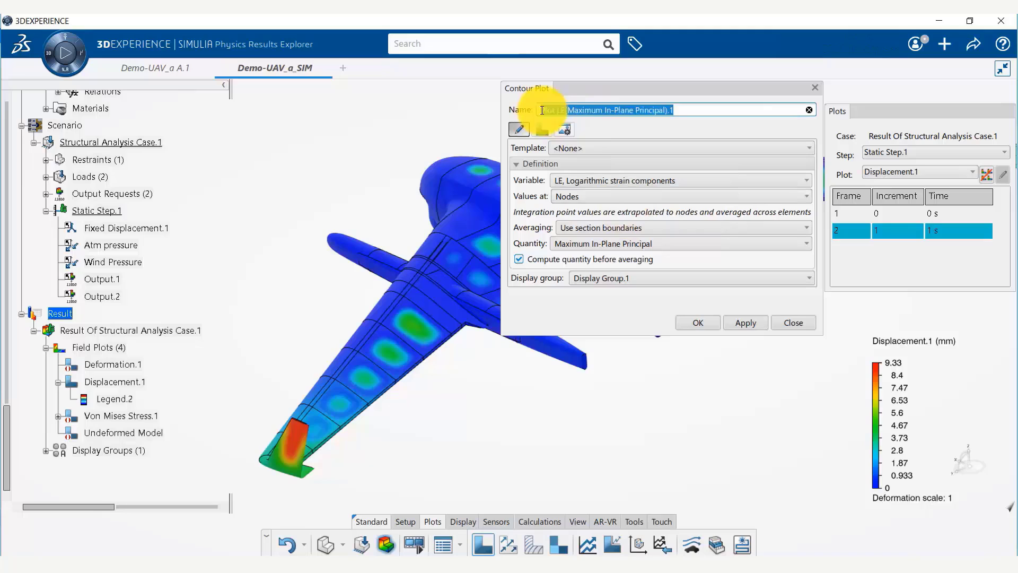
{"action": "left_click_drag", "start_coordinate": [674, 110], "coordinate": [645, 111]}
{"action": "left_click", "coordinate": [705, 323]}
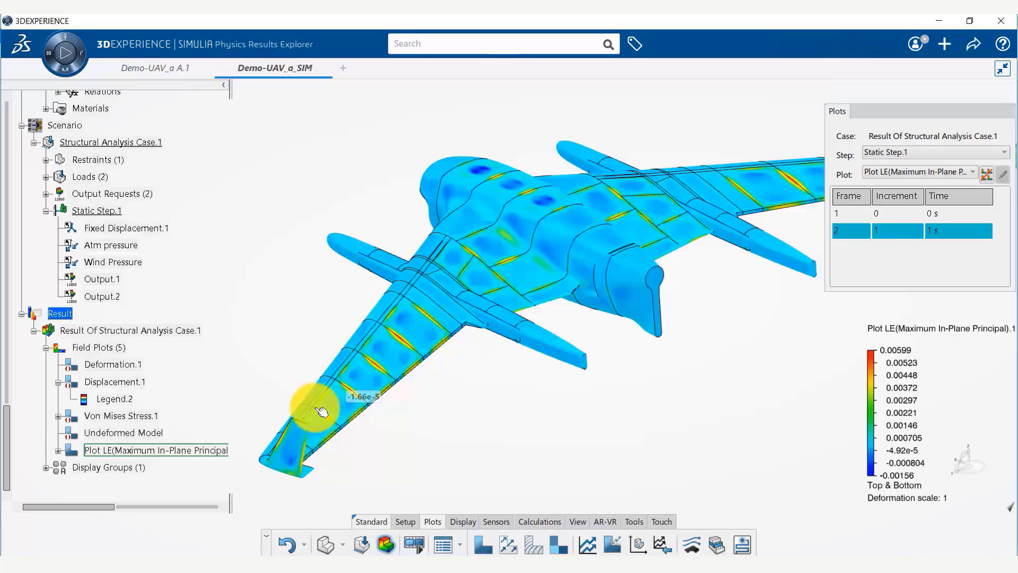
Step: Switch the displayed plot from the new strain contour back to Displacement.1
{"action": "left_click", "coordinate": [152, 456]}
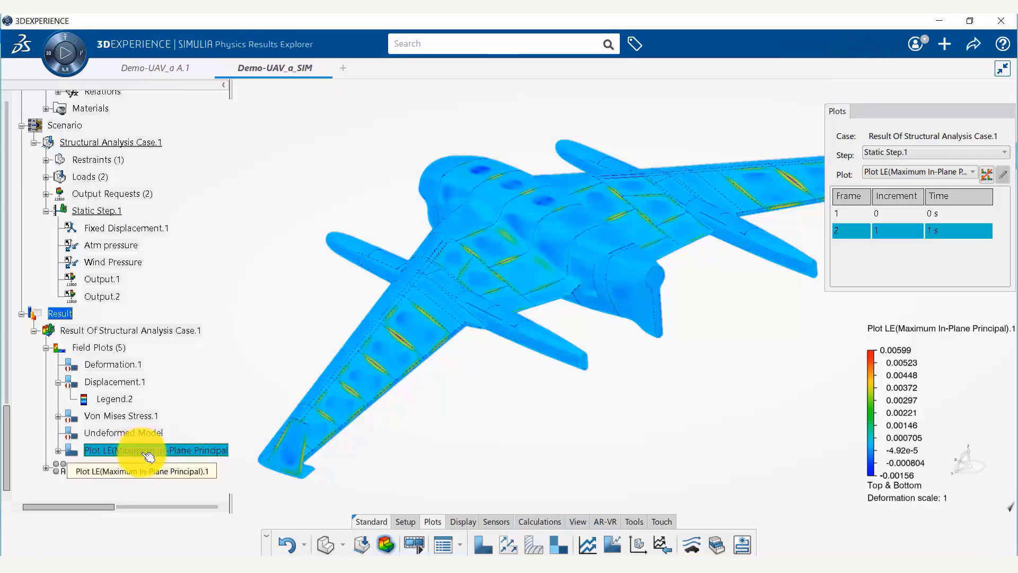
{"action": "left_click", "coordinate": [641, 409]}
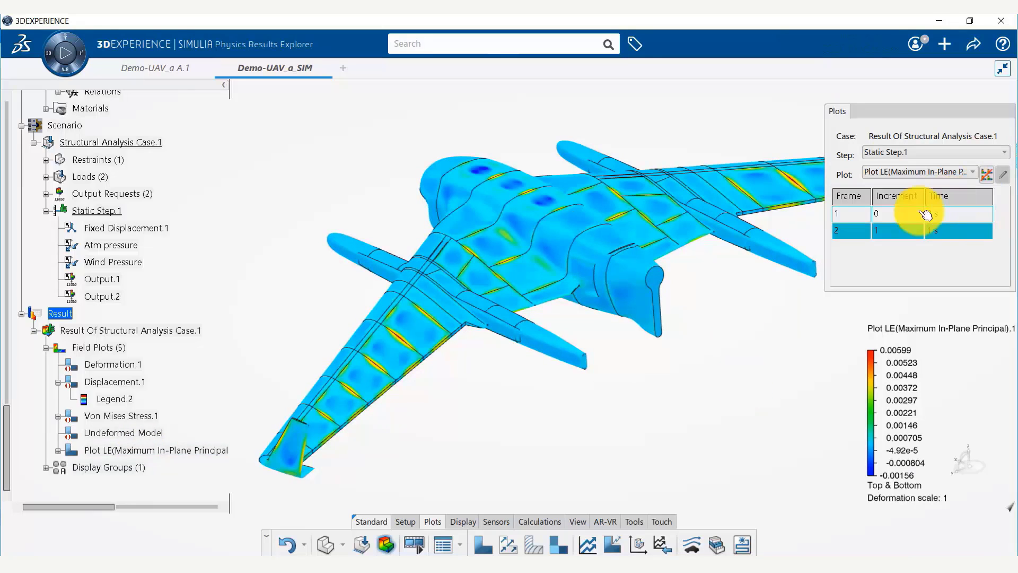
{"action": "left_click", "coordinate": [914, 151]}
{"action": "left_click", "coordinate": [888, 121]}
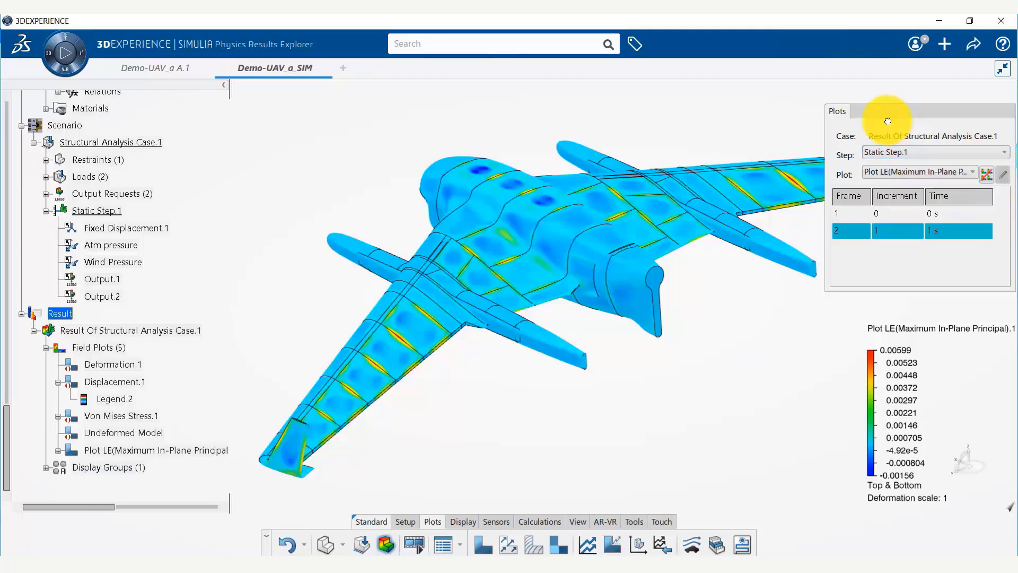
{"action": "left_click", "coordinate": [895, 171]}
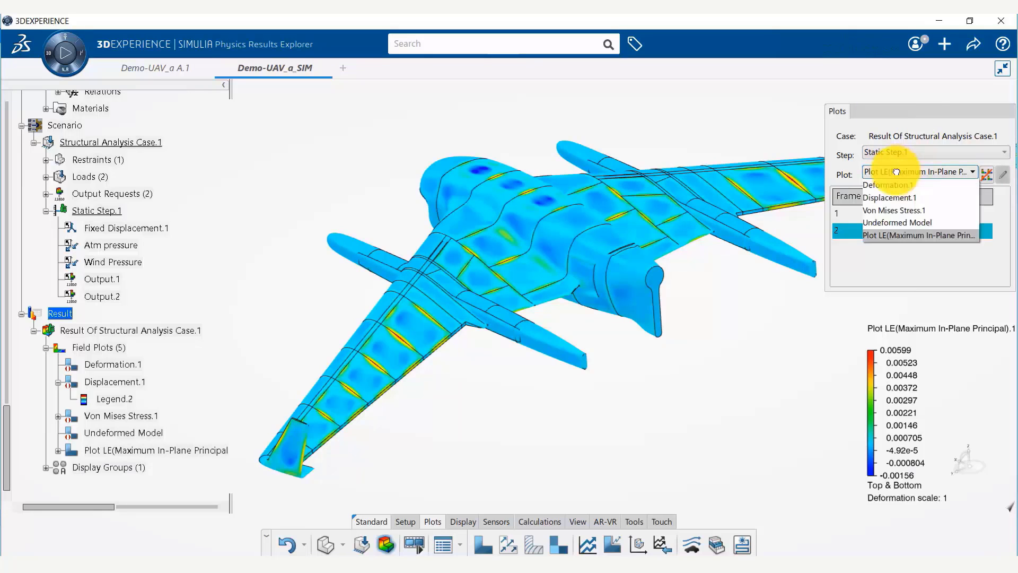
{"action": "left_click", "coordinate": [902, 199]}
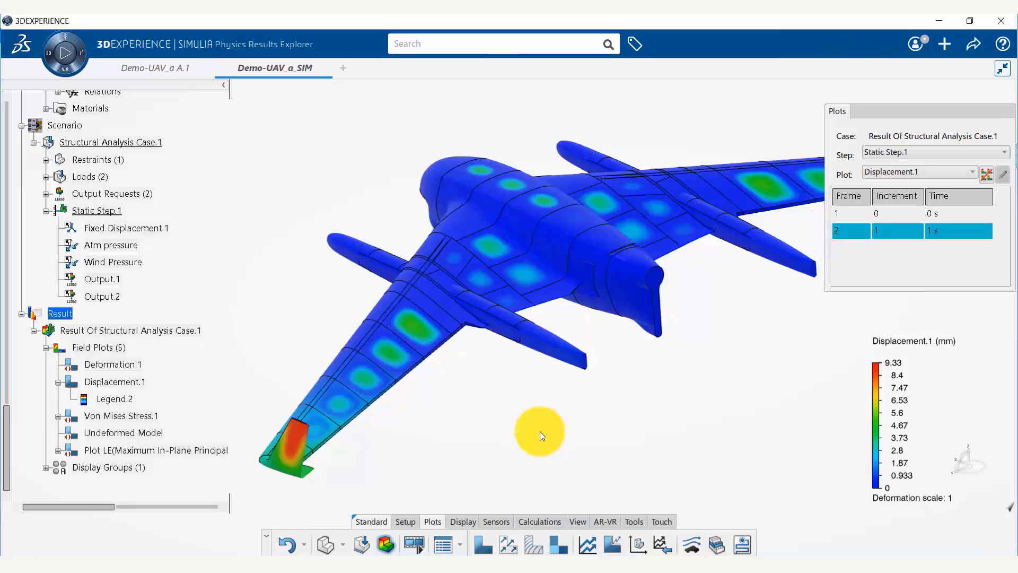
{"action": "left_click", "coordinate": [419, 543]}
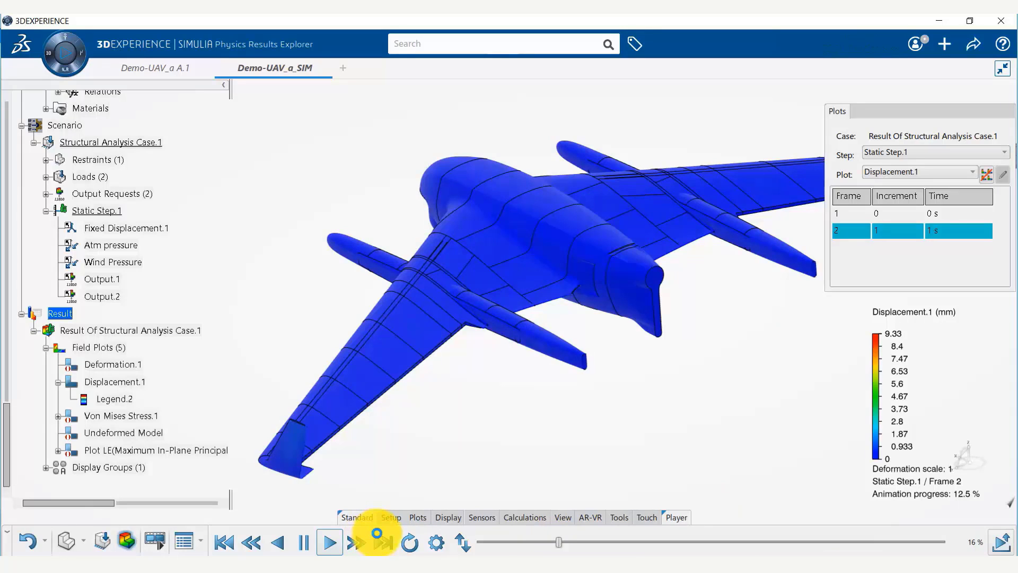
{"action": "left_click", "coordinate": [377, 533]}
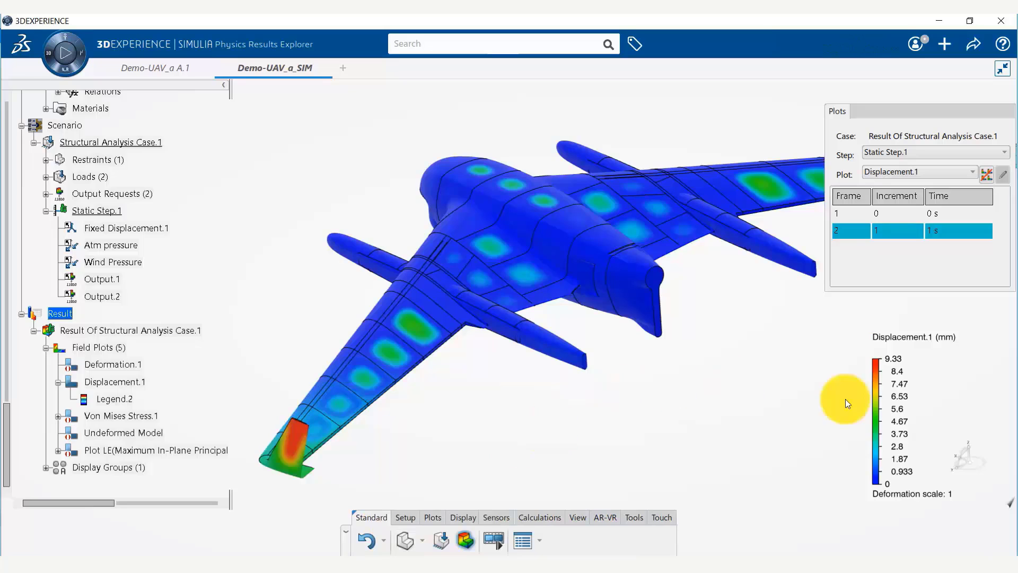
Step: Rotate and pan the view to look along the left wing and its displaced tip
{"action": "mouse_move", "coordinate": [666, 355]}
{"action": "middle_mouse_down"}
{"action": "mouse_move", "coordinate": [656, 336]}
{"action": "mouse_move", "coordinate": [650, 380]}
{"action": "mouse_move", "coordinate": [643, 357]}
{"action": "mouse_move", "coordinate": [647, 372]}
{"action": "mouse_move", "coordinate": [666, 364]}
{"action": "middle_mouse_up"}
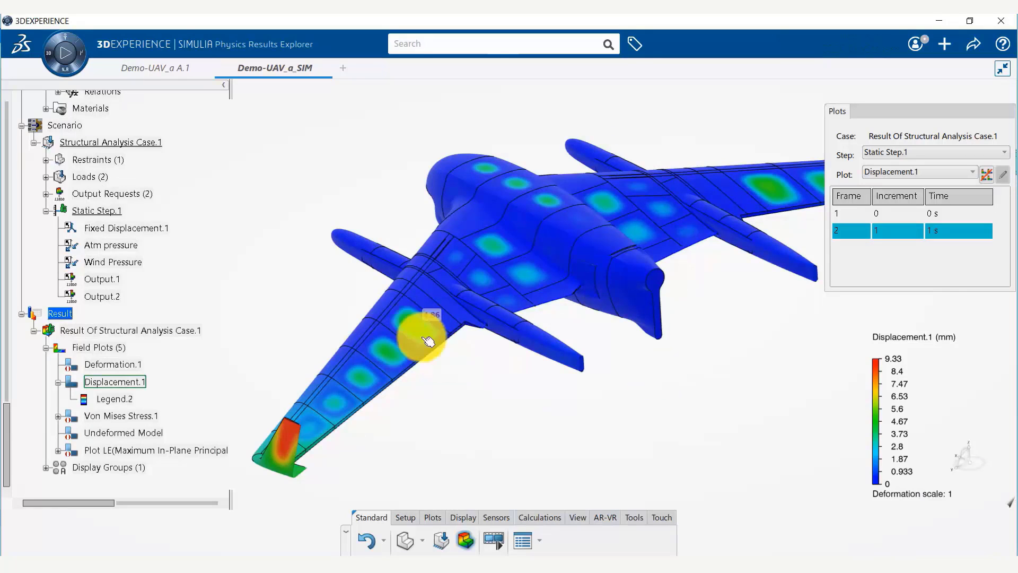
{"action": "mouse_move", "coordinate": [352, 430]}
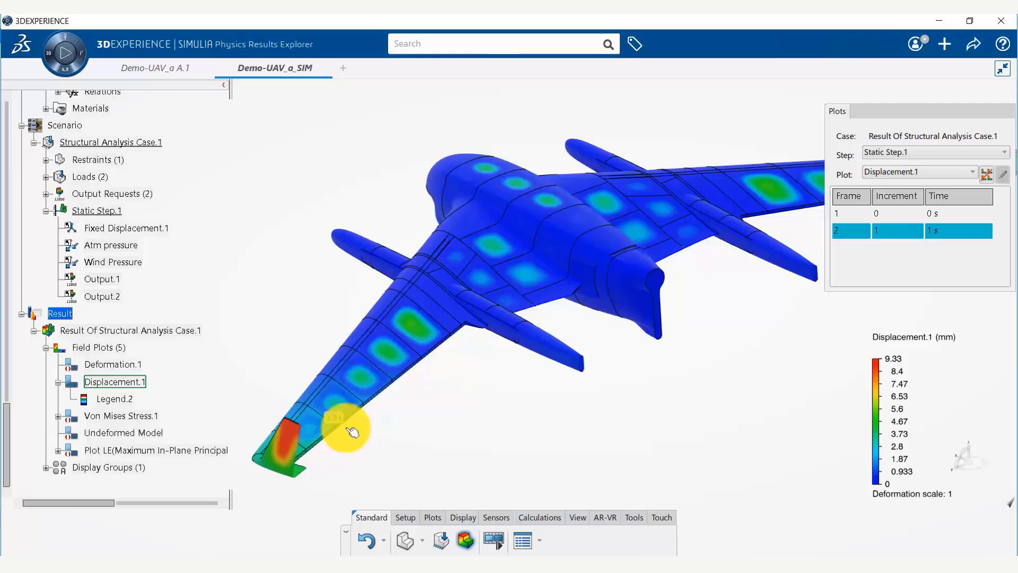
{"action": "mouse_move", "coordinate": [492, 421]}
{"action": "middle_mouse_down"}
{"action": "mouse_move", "coordinate": [528, 386]}
{"action": "mouse_move", "coordinate": [646, 373]}
{"action": "mouse_move", "coordinate": [586, 395]}
{"action": "mouse_move", "coordinate": [545, 370]}
{"action": "mouse_move", "coordinate": [684, 386]}
{"action": "middle_mouse_up"}
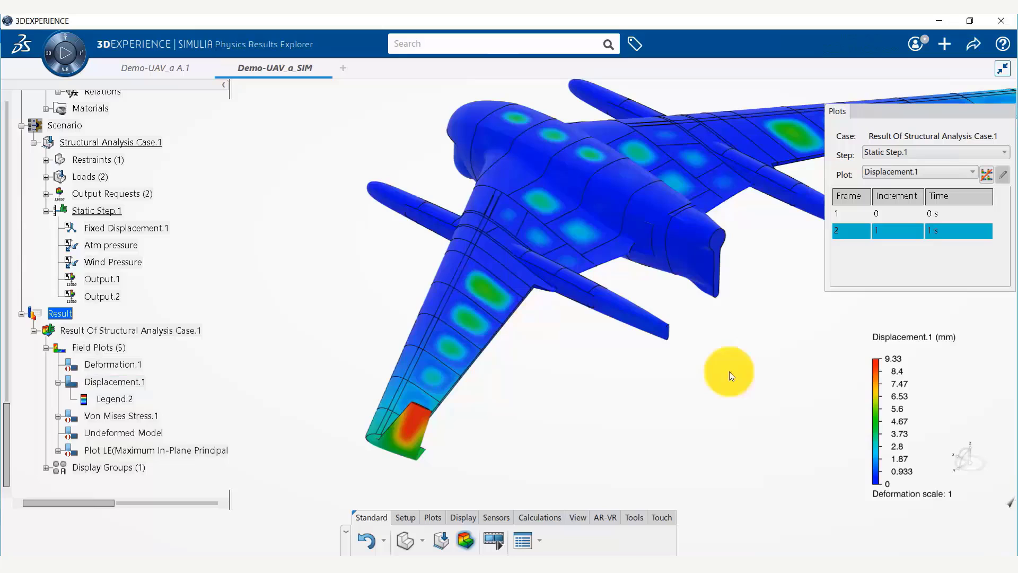
{"action": "mouse_move", "coordinate": [764, 352]}
{"action": "middle_mouse_down"}
{"action": "mouse_move", "coordinate": [722, 372]}
{"action": "mouse_move", "coordinate": [718, 345]}
{"action": "mouse_move", "coordinate": [705, 356]}
{"action": "middle_mouse_up"}
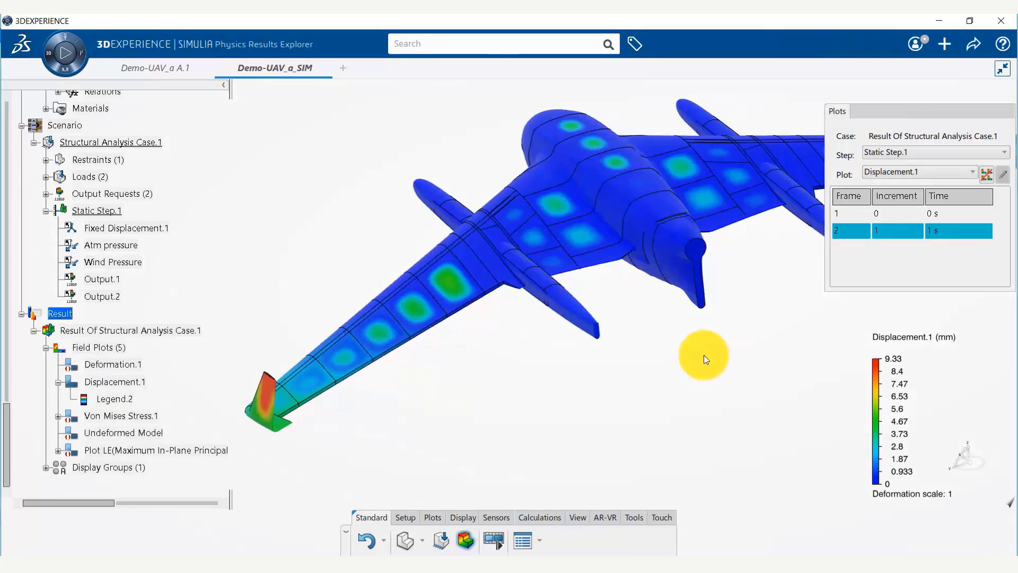
Step: Start a new display group and list the model's FEM groups, including Left_Wing
{"action": "left_click", "coordinate": [454, 517]}
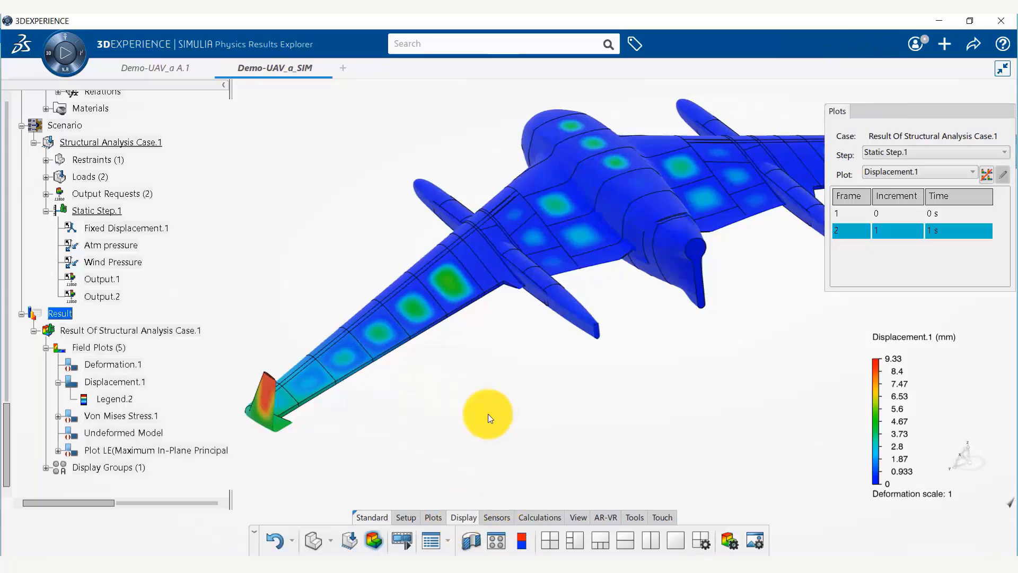
{"action": "scroll", "coordinate": [90, 262], "scroll_direction": "up", "scroll_amount": 3}
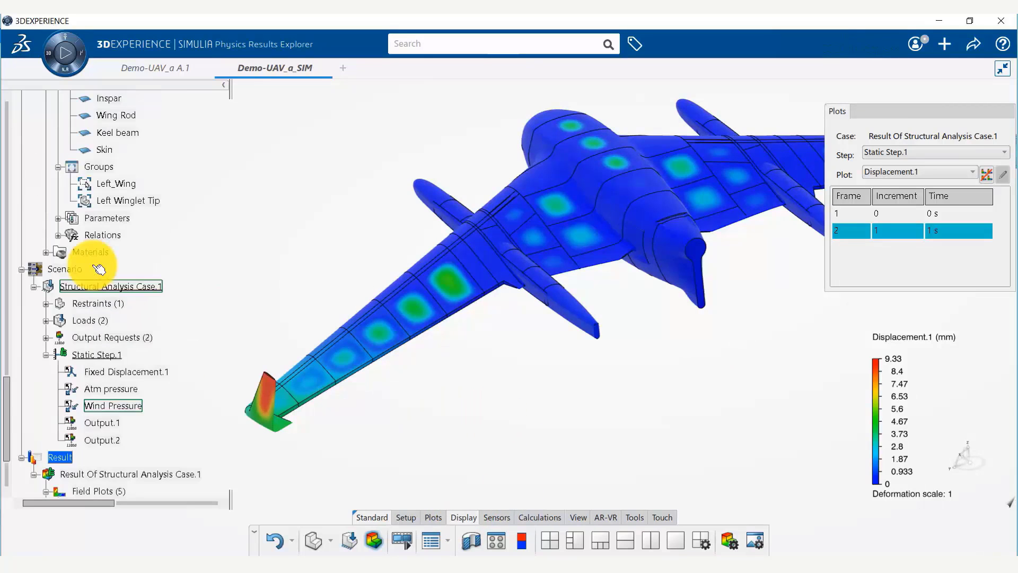
{"action": "scroll", "coordinate": [99, 270], "scroll_direction": "up", "scroll_amount": 1}
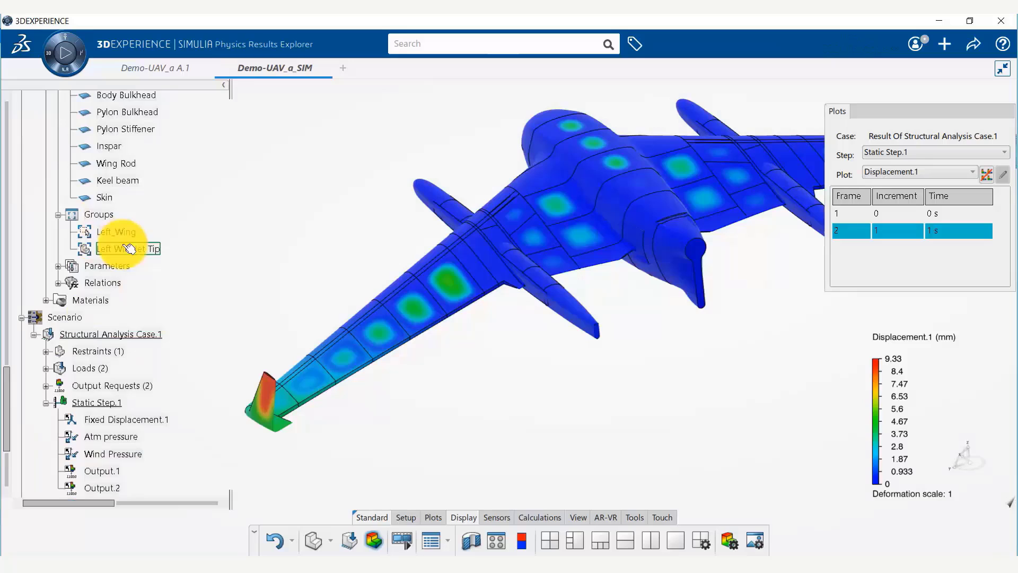
{"action": "left_click", "coordinate": [499, 542]}
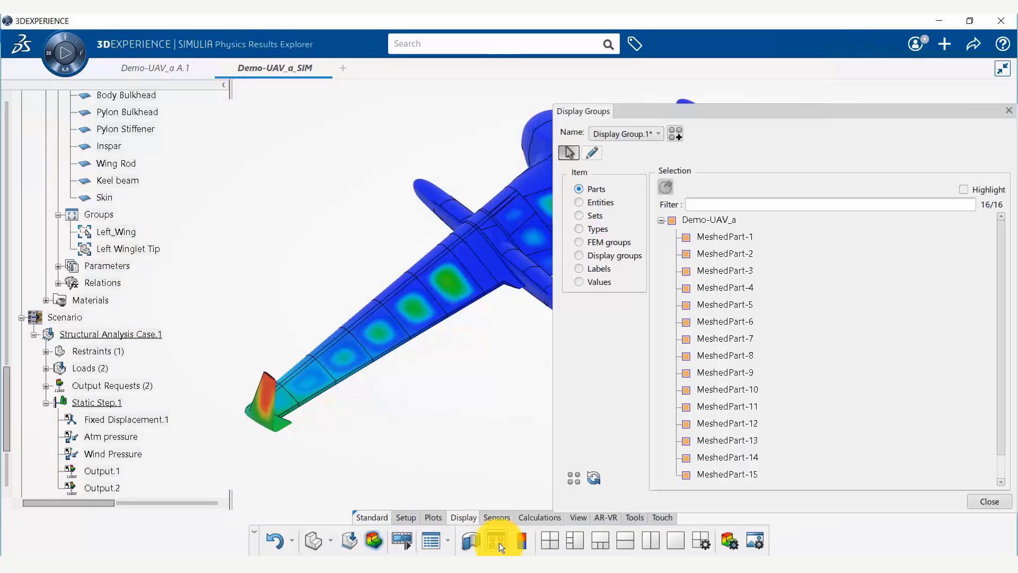
{"action": "left_click", "coordinate": [580, 257]}
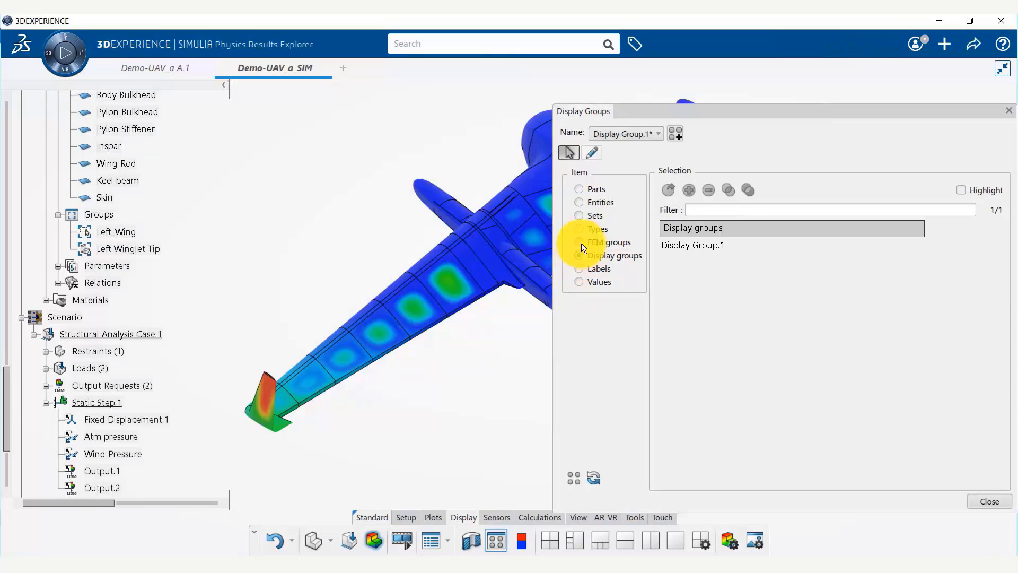
{"action": "left_click", "coordinate": [581, 243]}
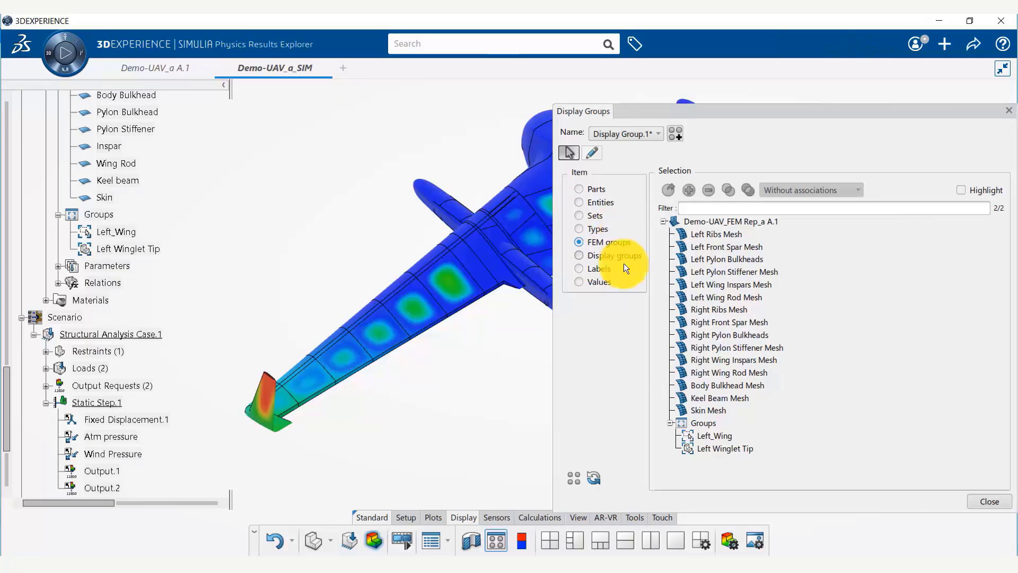
Step: Select and highlight the Left_Wing group, resizing and repositioning the display group panel
{"action": "left_click", "coordinate": [720, 435]}
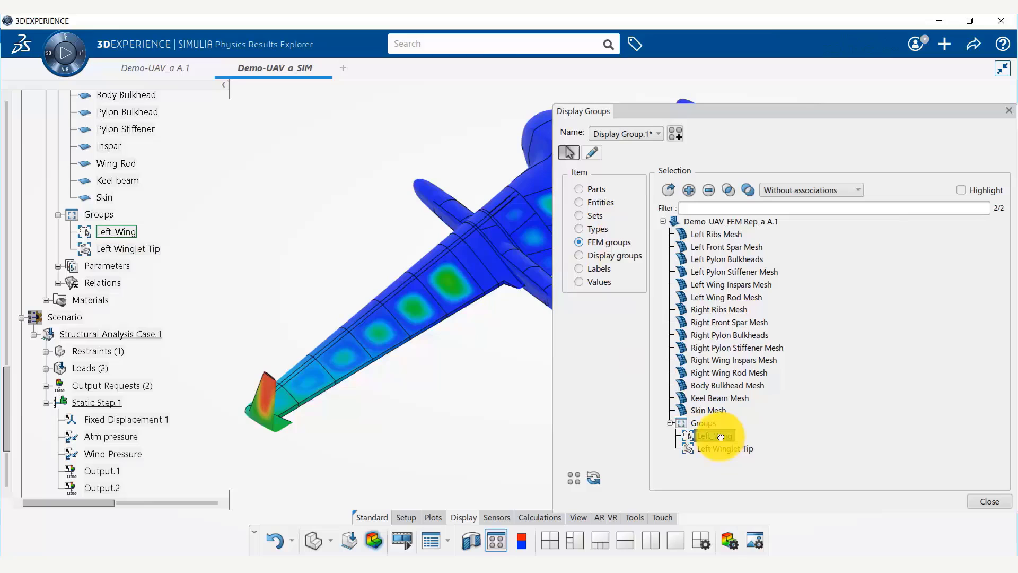
{"action": "left_click", "coordinate": [961, 190]}
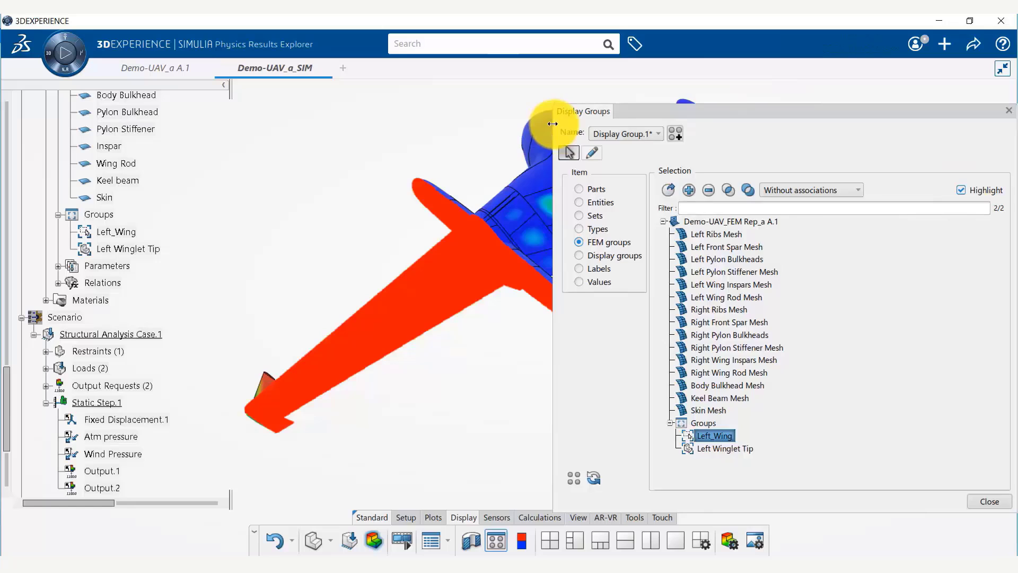
{"action": "left_click_drag", "start_coordinate": [551, 124], "coordinate": [643, 124]}
{"action": "left_click_drag", "start_coordinate": [771, 112], "coordinate": [763, 90]}
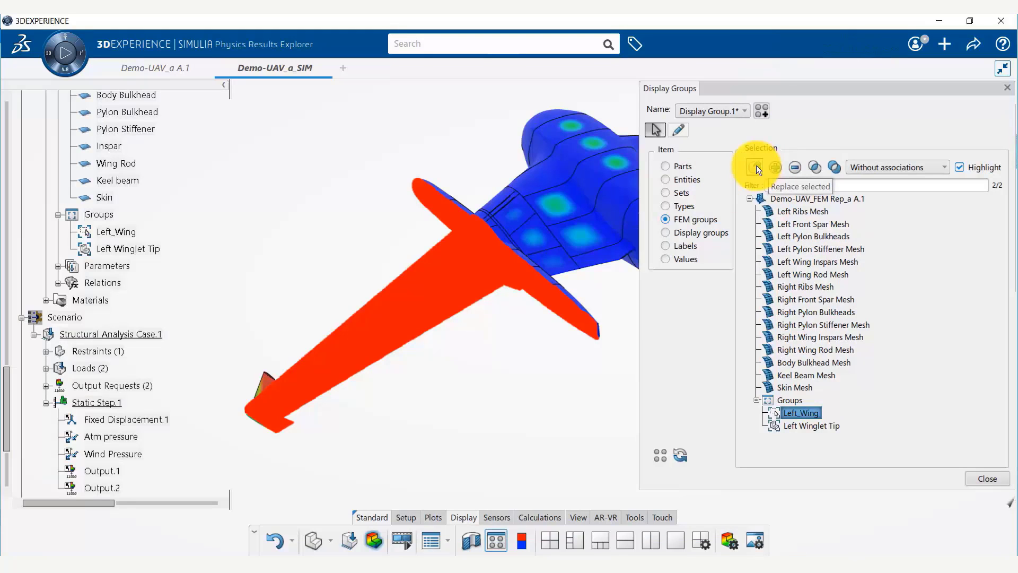
{"action": "left_click", "coordinate": [397, 328]}
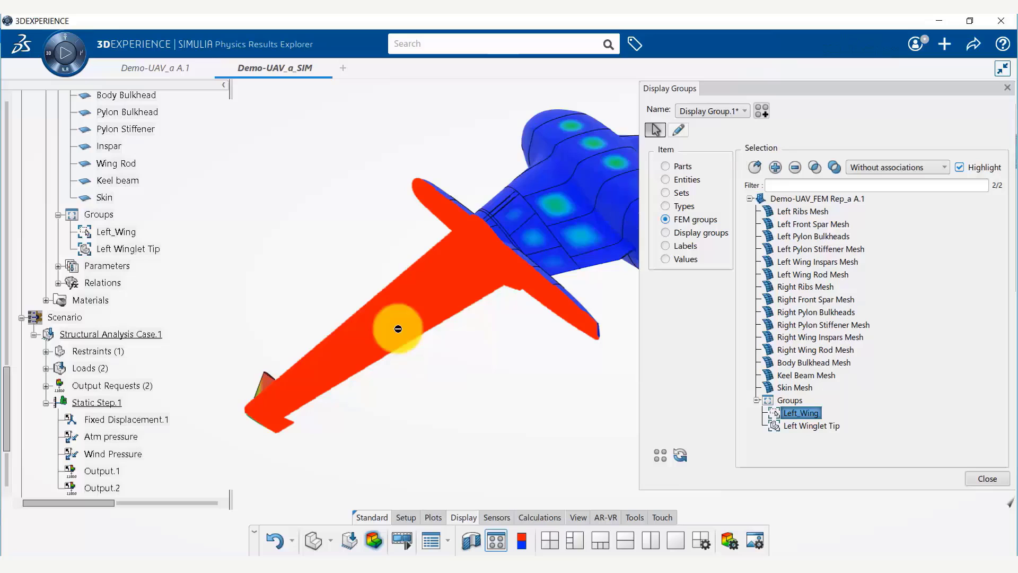
Step: Show only Left_Wing and close the display group settings, rescaling displacement to 0.158–5.34 mm
{"action": "left_click", "coordinate": [753, 168]}
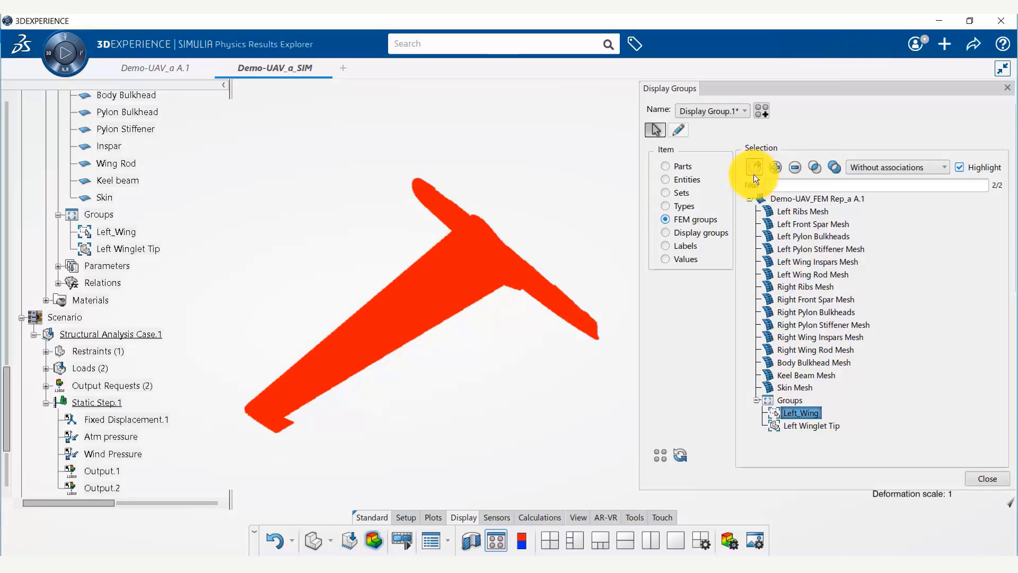
{"action": "left_click_drag", "start_coordinate": [798, 90], "coordinate": [549, 115]}
{"action": "left_click", "coordinate": [736, 107]}
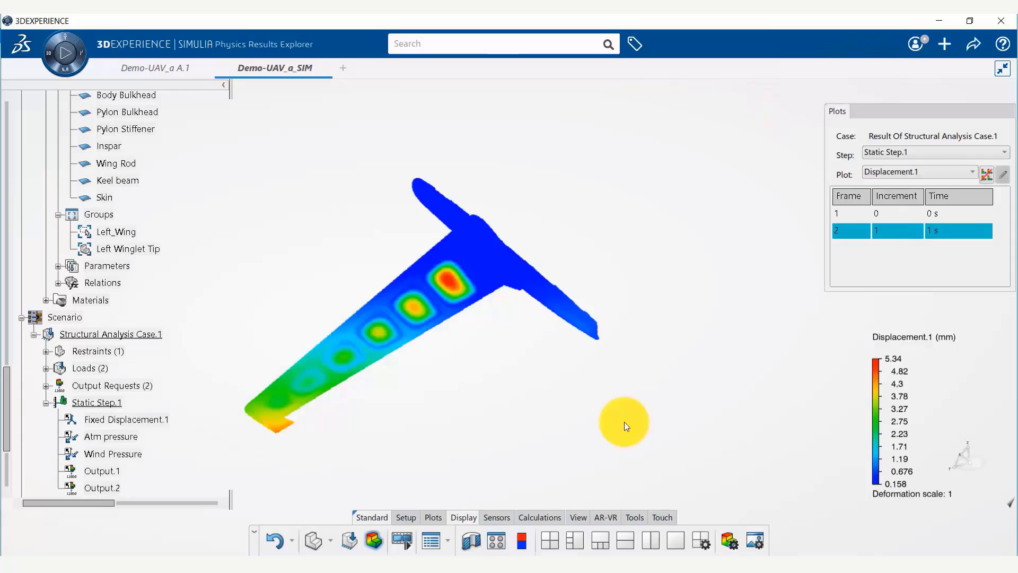